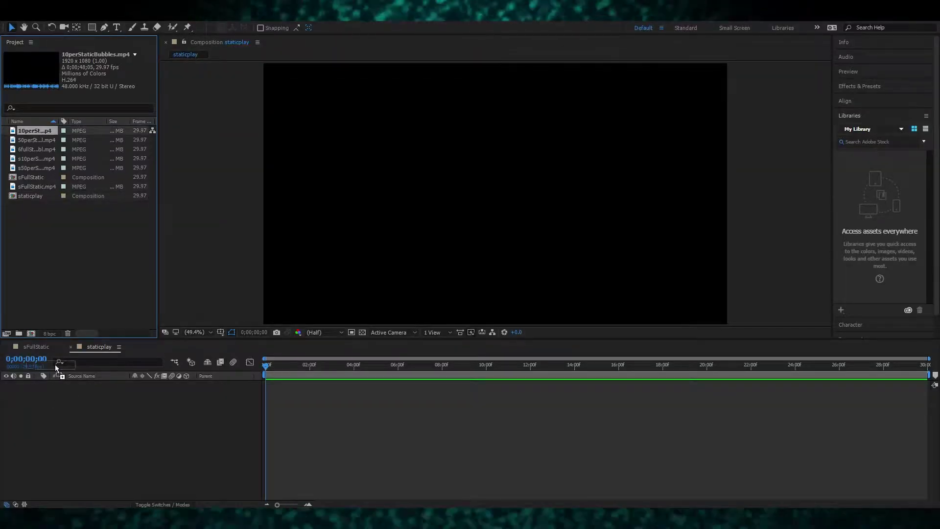
Add 10perStaticBubbles.mp4 to the staticplay timeline as its single footage layer
drag(55, 364, 346, 383)
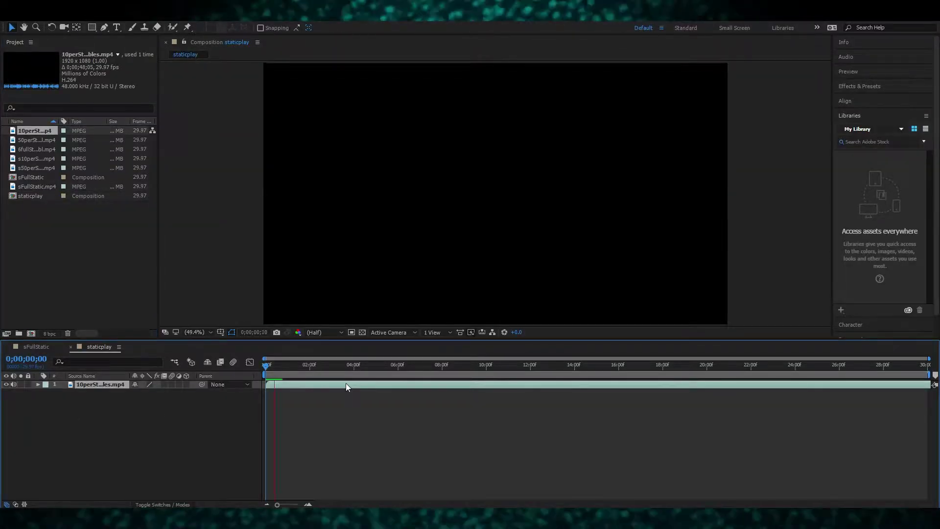
Preview the footage, then apply CC Glass from Effects & Presets to the static layer
key(space)
click(446, 365)
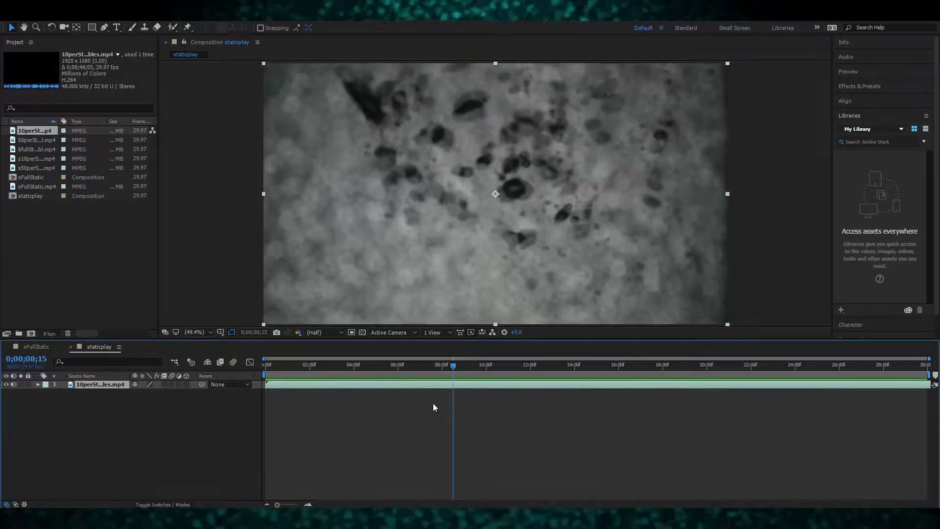
key(space)
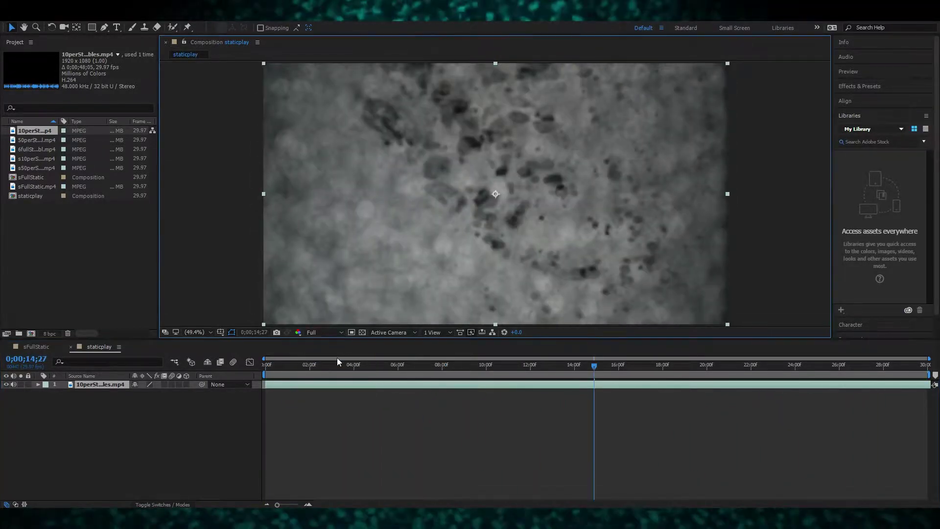
click(853, 87)
text(cc gl)
drag(870, 134, 492, 189)
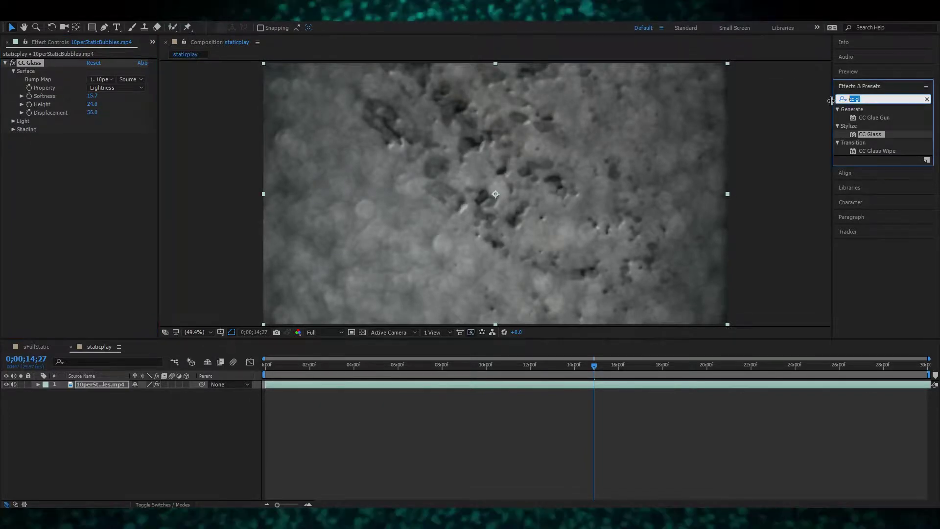
text(00)
Preview the glassy CC Glass relief from near the start, then begin a new cyan light
click(313, 366)
key(space)
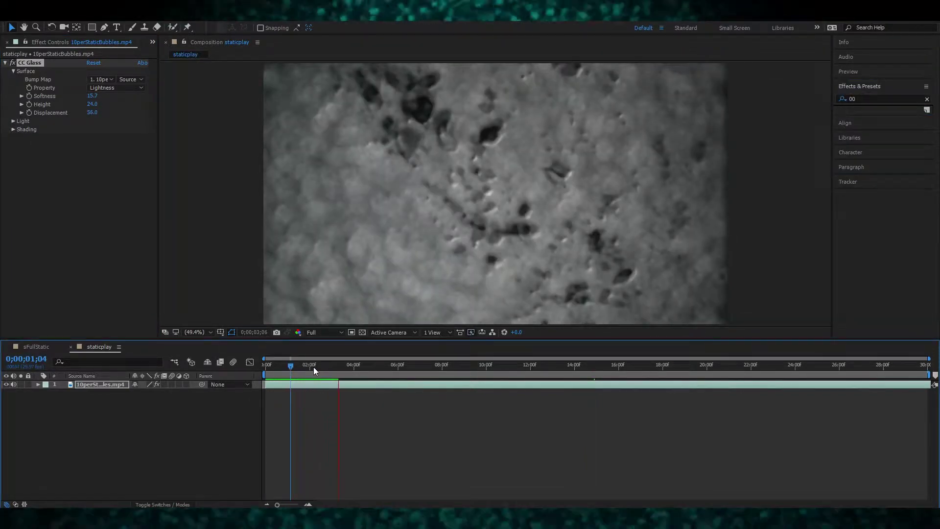
key(space)
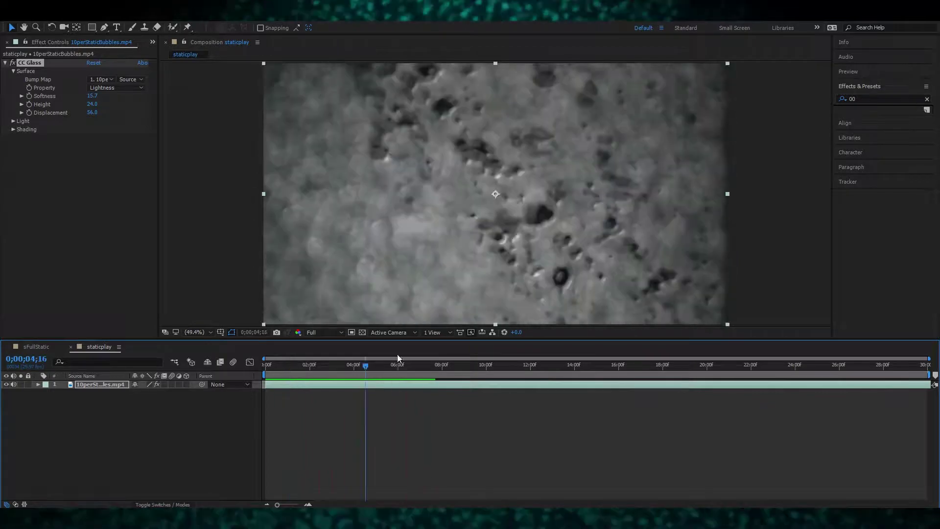
key(space)
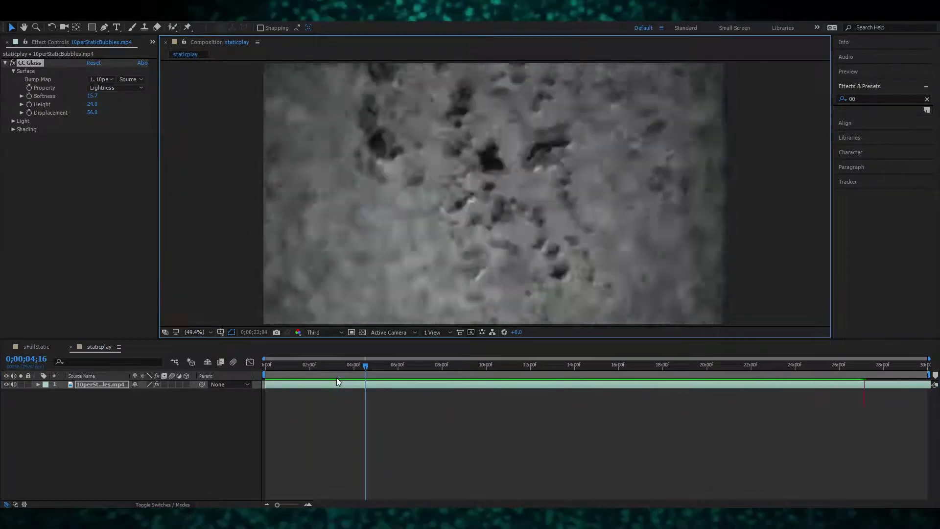
key(space)
click(186, 384)
key(ctrl+alt+shift+l)
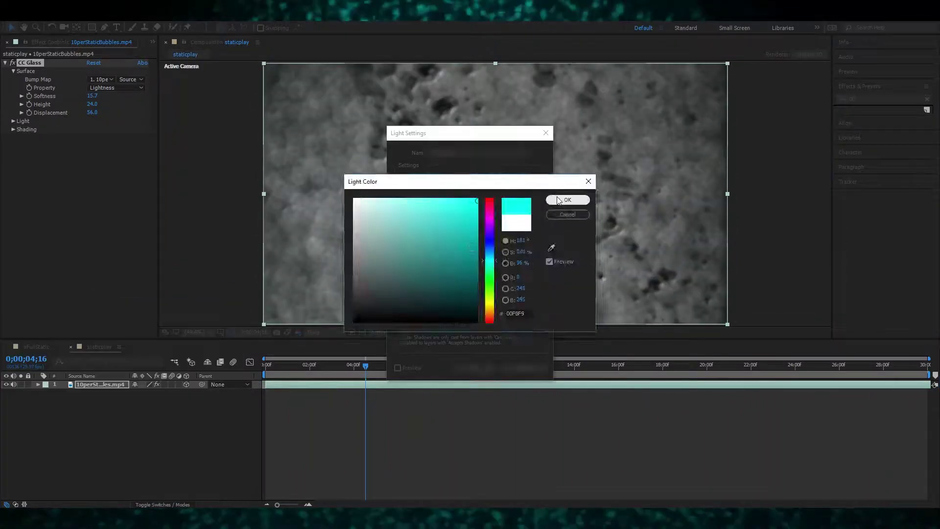
Create Spot Light 1 and keyframe its colour from cyan to purple, then preview it
key(Return)
key(Return)
click(38, 385)
scroll(78, 442, down, 5)
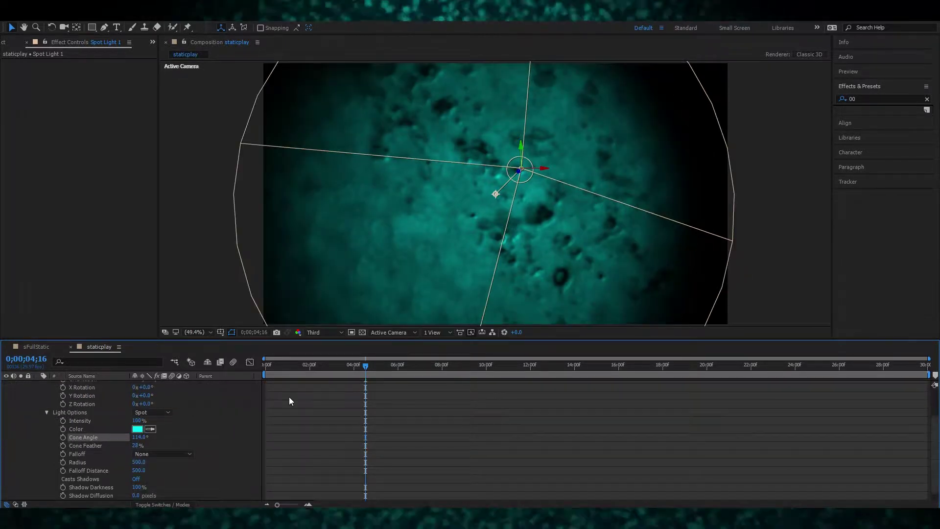
double_click(597, 429)
click(490, 226)
click(567, 200)
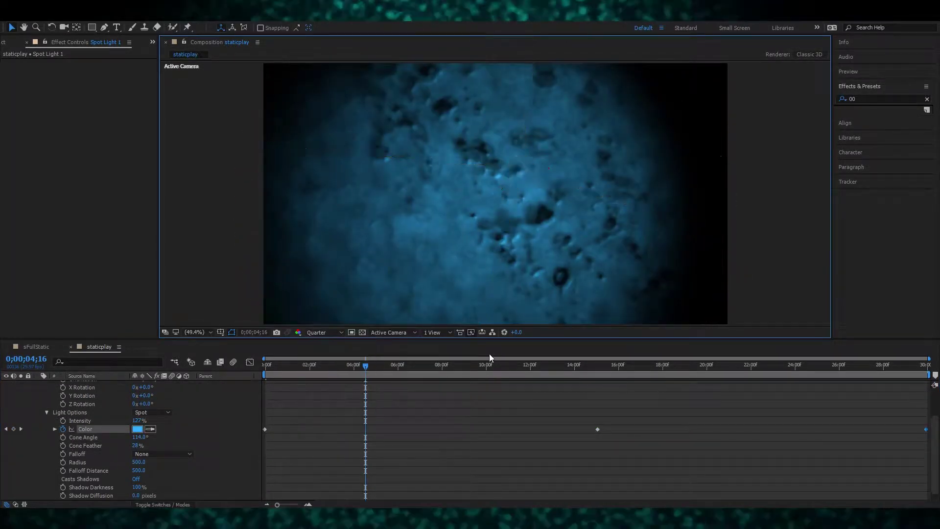
key(space)
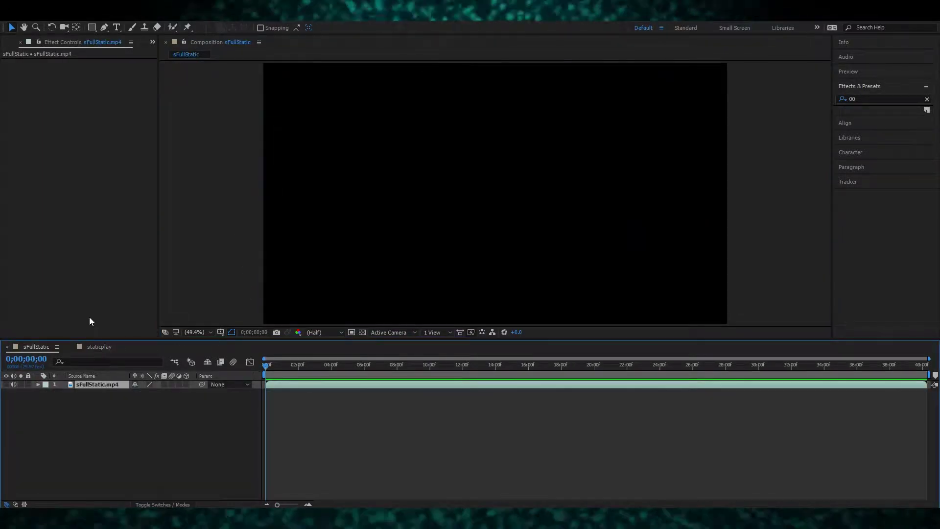
Nest staticplay into sFullStatic and apply CC Sphere to it, then preview
drag(31, 195, 82, 394)
text(sph)
drag(871, 134, 547, 199)
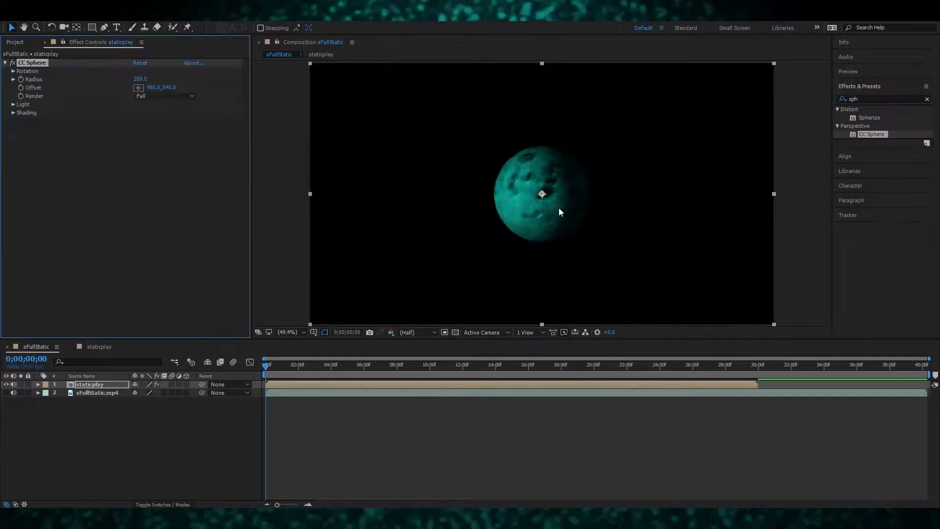
key(space)
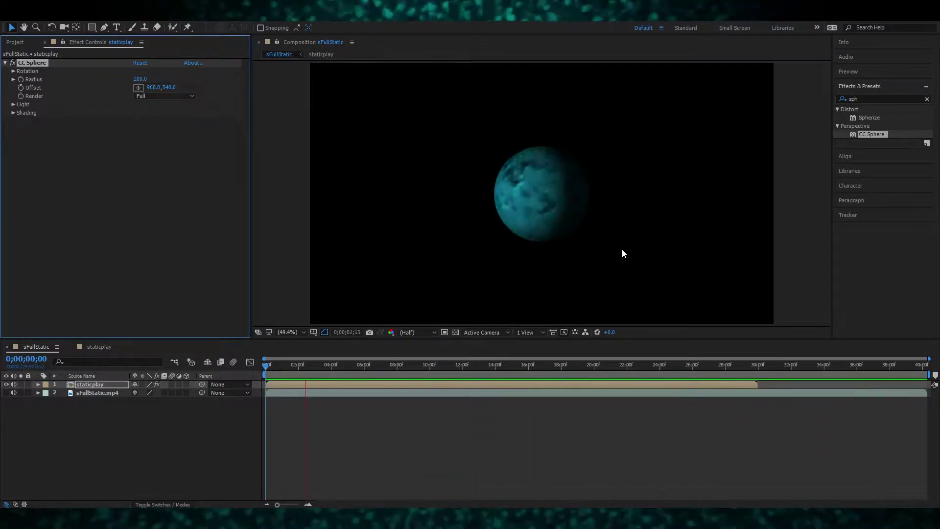
Switch preview to Full resolution, show the sFullStatic.mp4 background, and preview from the start
click(416, 332)
click(431, 354)
click(6, 392)
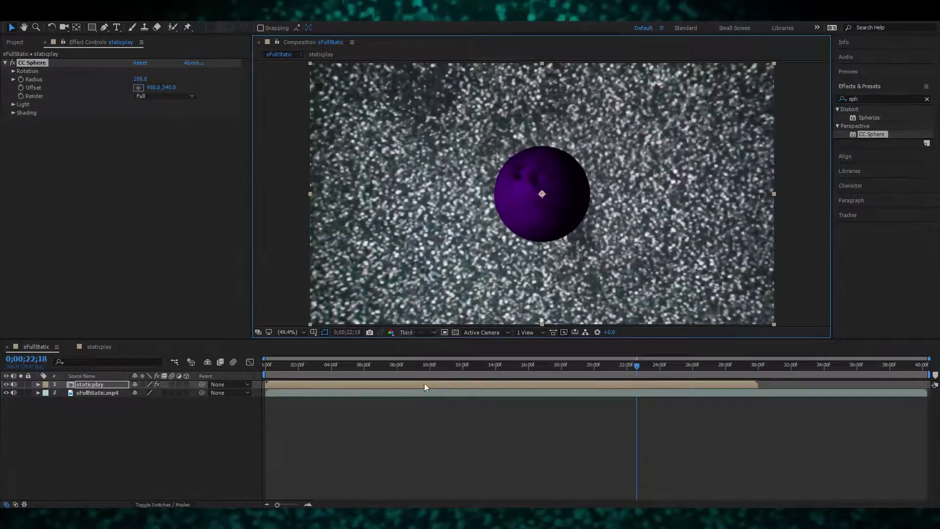
key(Home)
key(space)
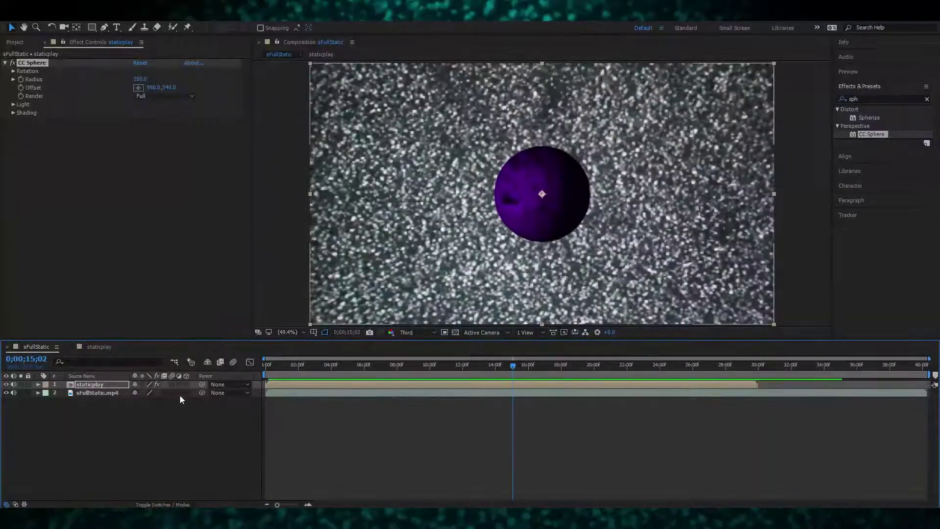
Add Spot Light 1 left of the sphere and preview the scene at Third resolution
key(ctrl+alt+shift+l)
key(Return)
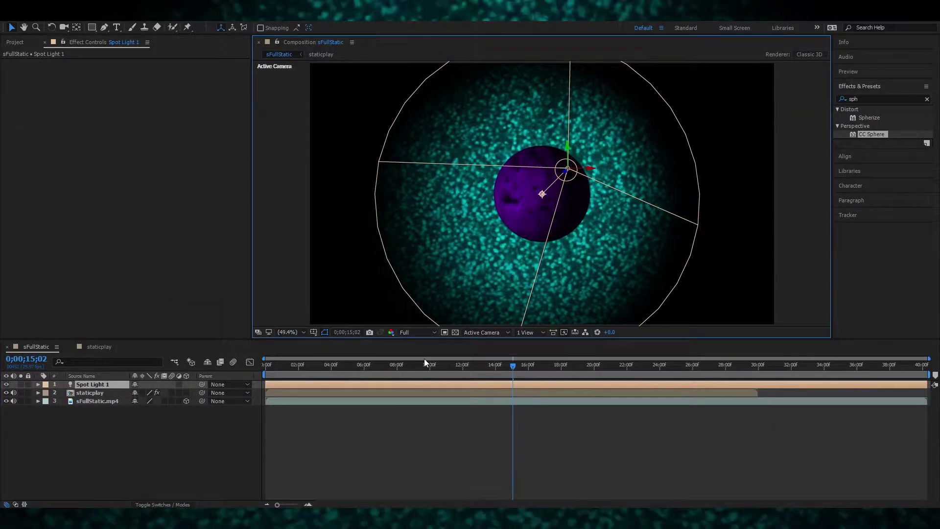
drag(565, 172, 423, 171)
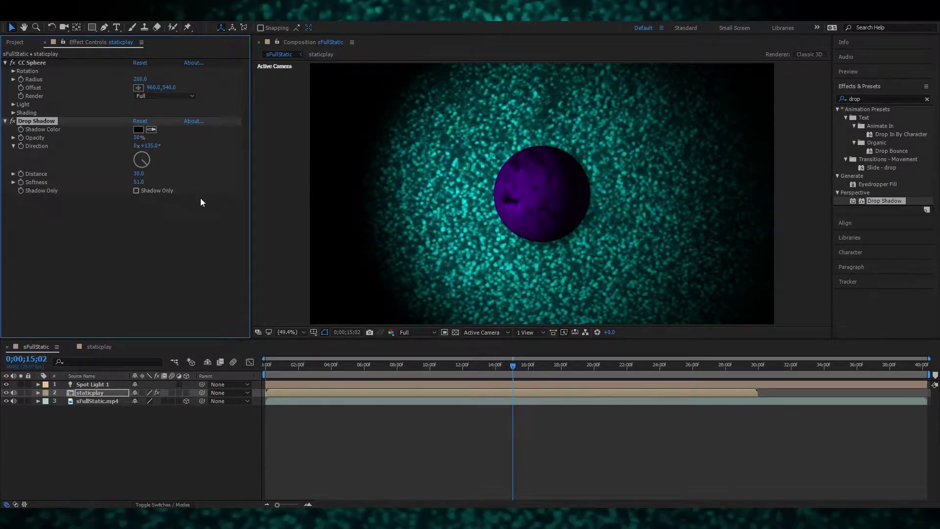
click(416, 332)
click(419, 388)
key(space)
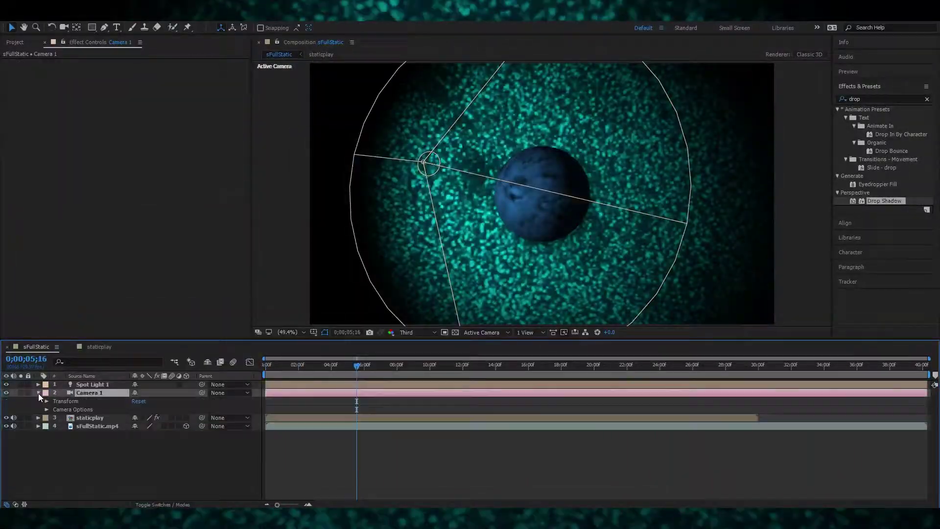
Pull Camera 1 back along Z, preview at Full resolution, and zoom the viewer out
click(38, 392)
drag(143, 419, 128, 419)
click(417, 332)
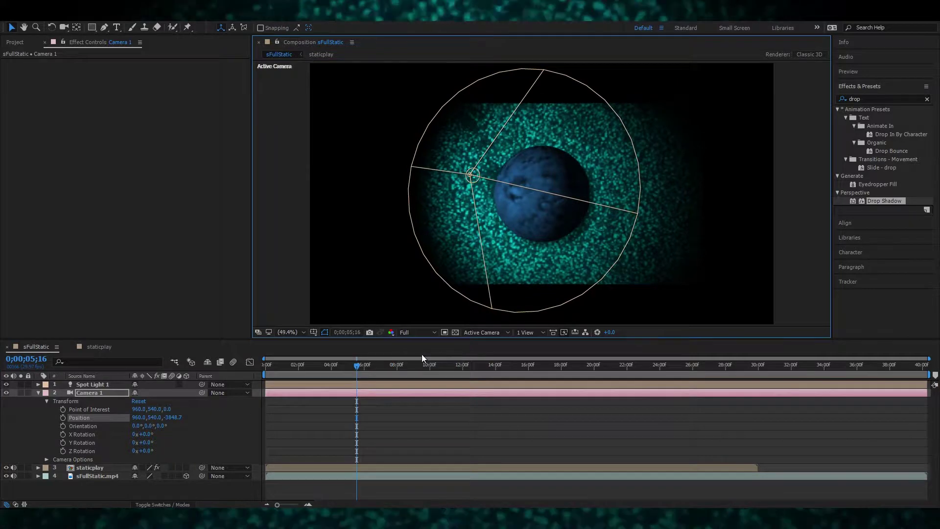
click(422, 355)
click(481, 115)
click(480, 114)
key(comma)
key(comma)
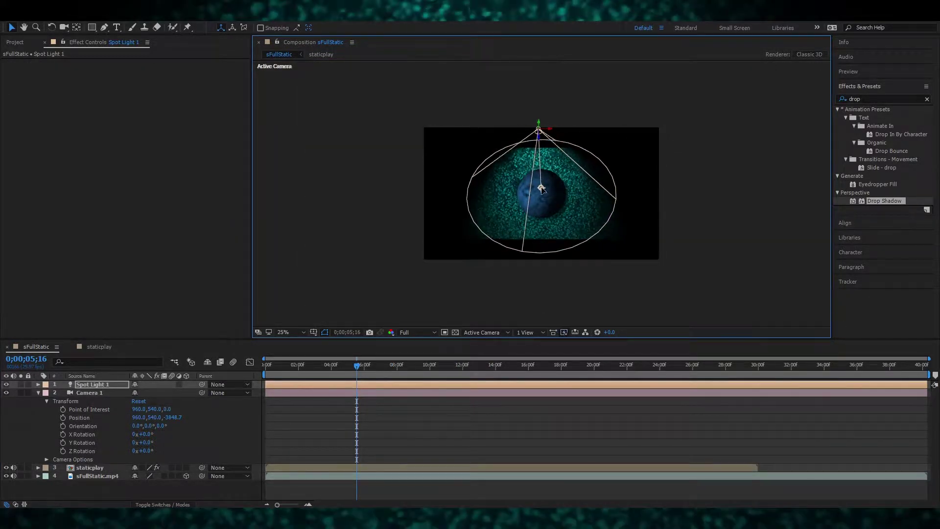
Widen Spot Light 1's Cone Angle to about 97.3° mid-clip and preview the beam
click(38, 393)
click(38, 385)
drag(140, 437, 582, 437)
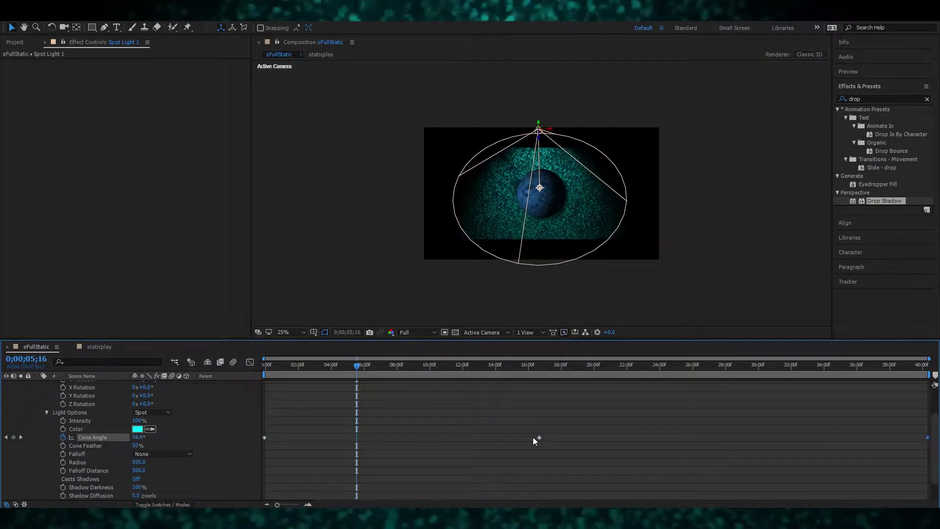
key(space)
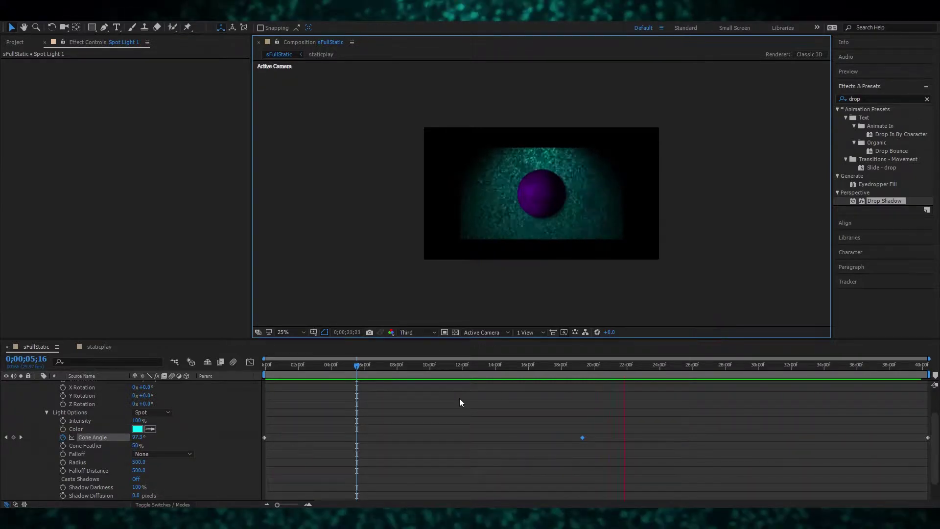
click(460, 398)
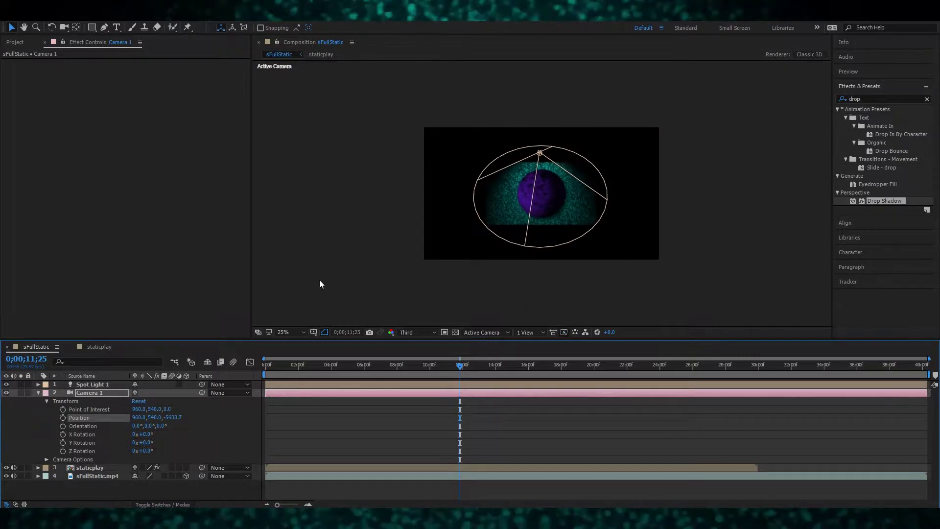
Duplicate the sFullStatic.mp4 layer and move the copy down below the sphere
click(97, 476)
key(ctrl+d)
scroll(151, 452, down, 2)
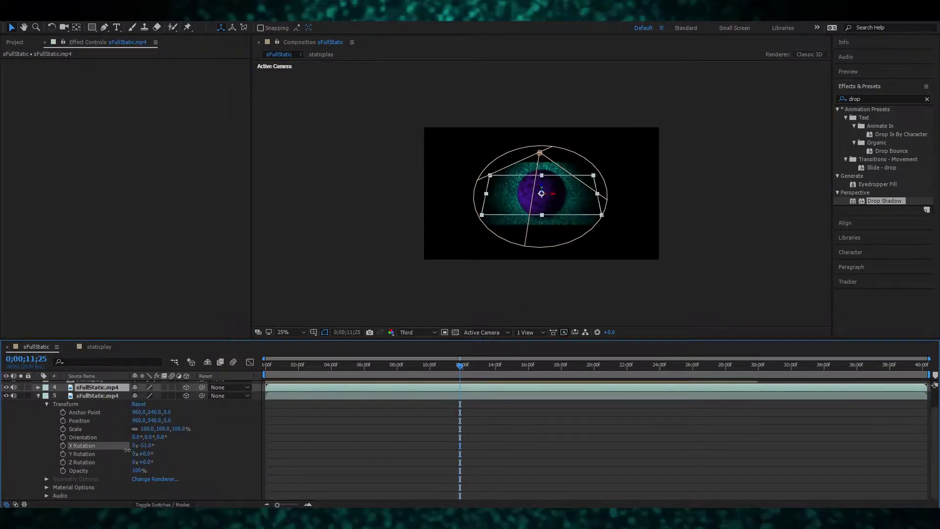
click(97, 396)
drag(542, 188, 619, 226)
drag(155, 420, 479, 364)
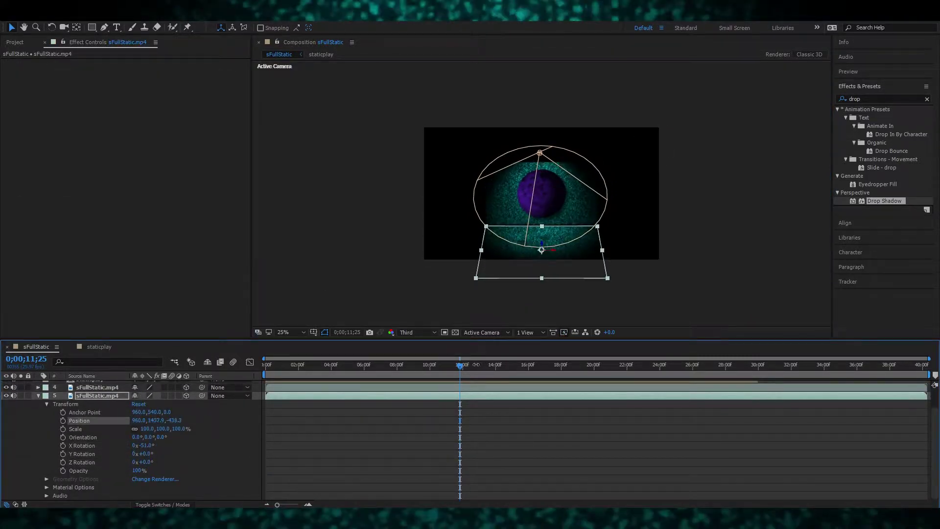
Scale the copy to 107.7% and tilt it -76° on X into a floor, then preview
drag(608, 278, 609, 266)
double_click(609, 266)
key(backslash)
click(550, 259)
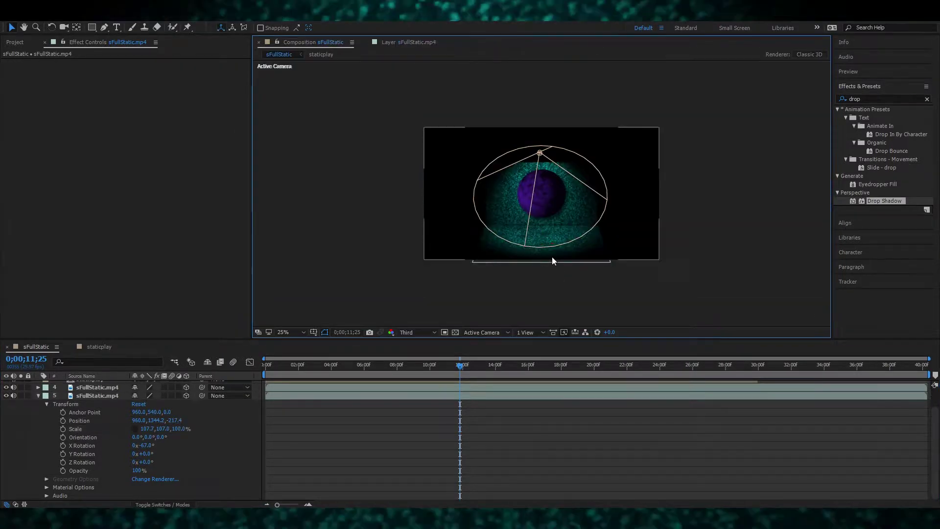
drag(541, 259, 541, 254)
click(343, 201)
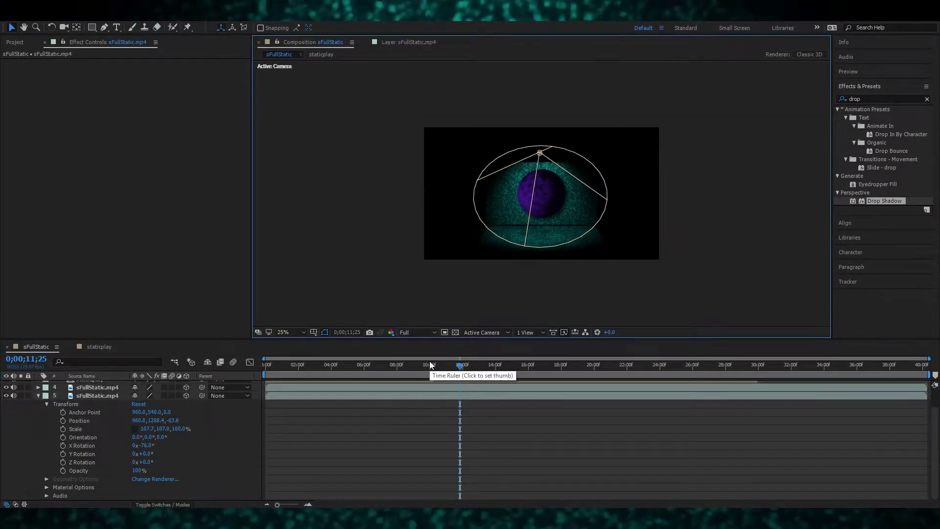
key(space)
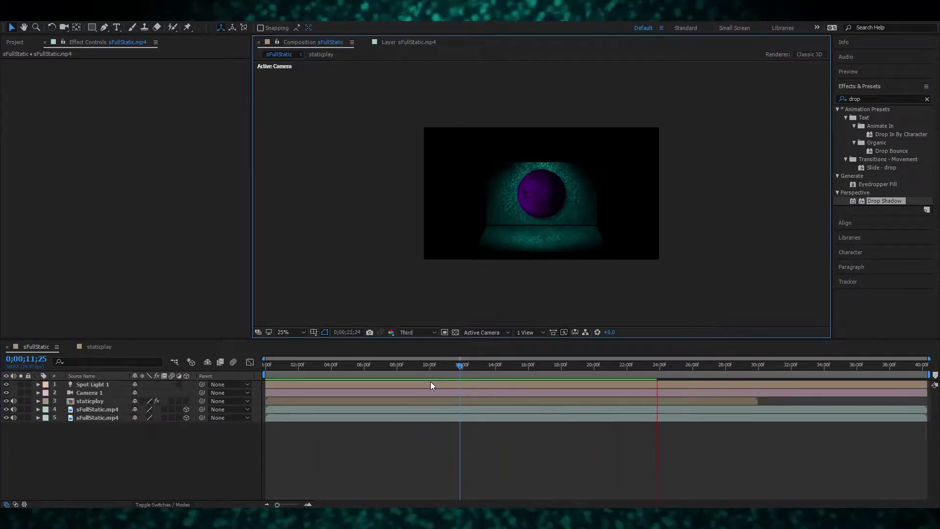
click(96, 348)
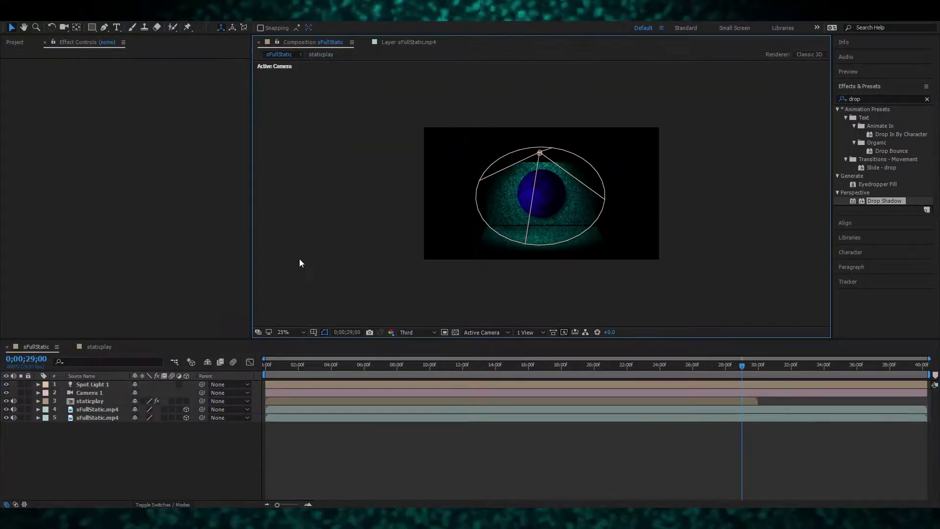
Import blueballsofbrace.png from the textures folder into the project
click(9, 16)
key(ctrl+i)
click(46, 215)
double_click(171, 218)
scroll(249, 151, down, 3)
double_click(301, 93)
Place the bluebells image in sFullStatic with an oval mask and push its Position back
click(52, 15)
drag(36, 158, 124, 426)
double_click(92, 28)
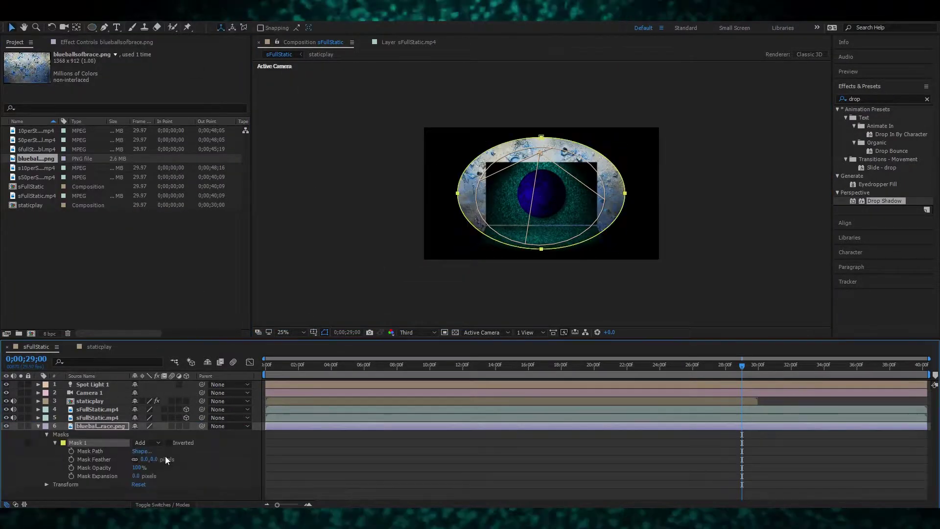
click(39, 426)
drag(152, 428, 259, 430)
click(268, 397)
scroll(260, 391, up, 2)
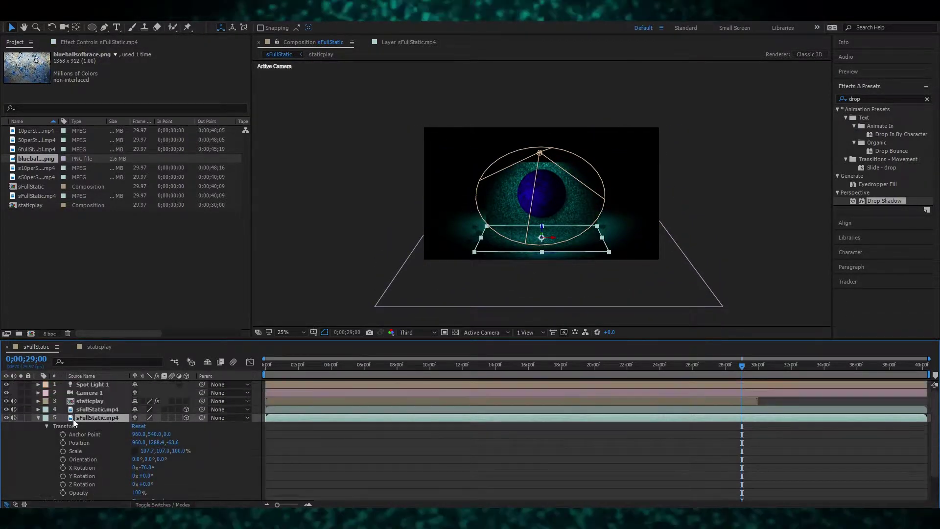
drag(196, 375, 448, 375)
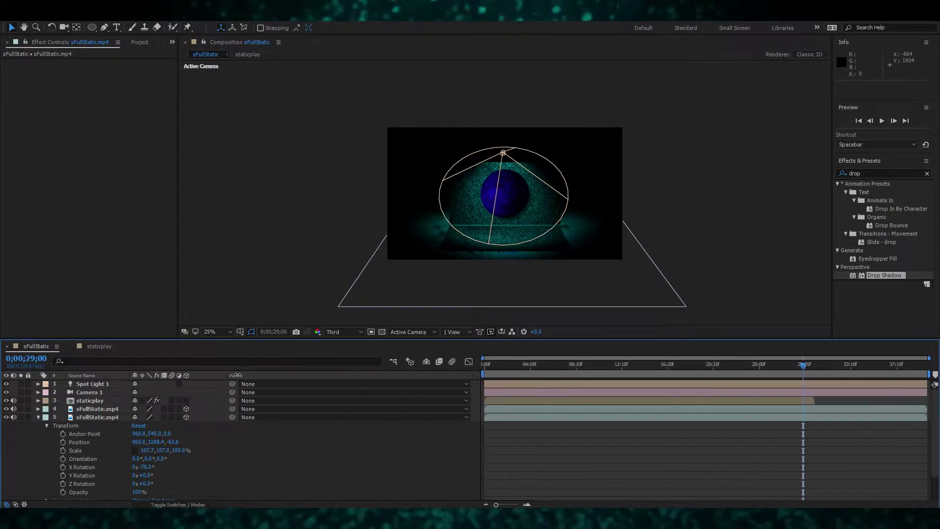
Show the Modes column in the sFullStatic timeline
click(57, 346)
mouse_move(147, 185)
click(206, 250)
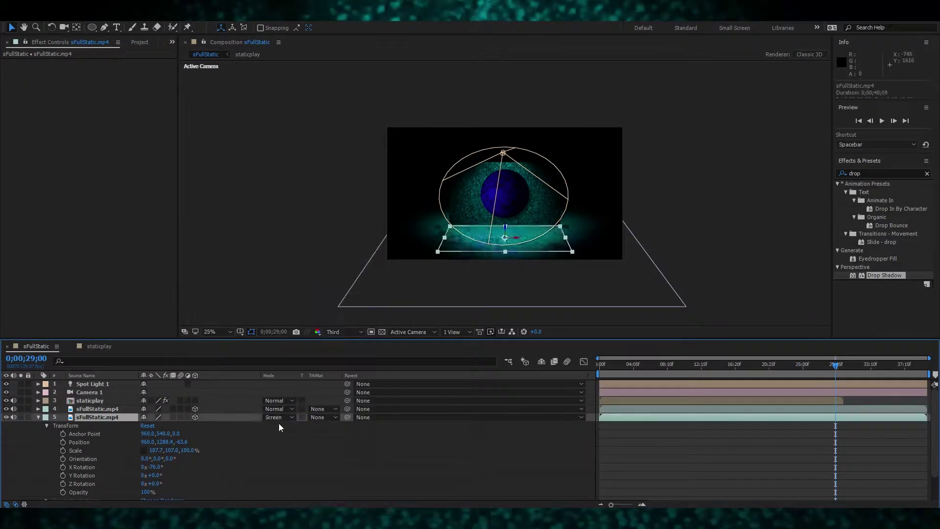
click(90, 400)
click(321, 215)
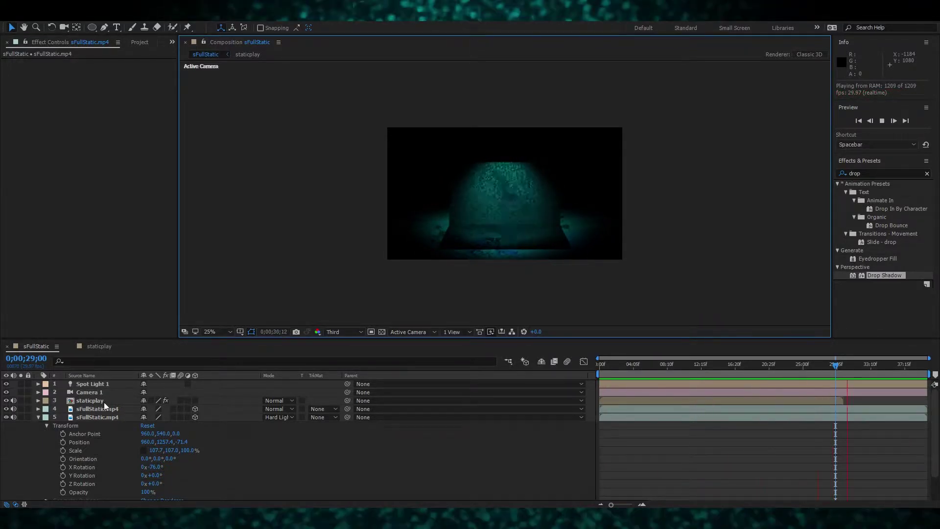
Set staticplay's blend mode to Screen after trying Subtract, then select Camera 1
click(90, 401)
click(38, 401)
click(278, 401)
click(314, 331)
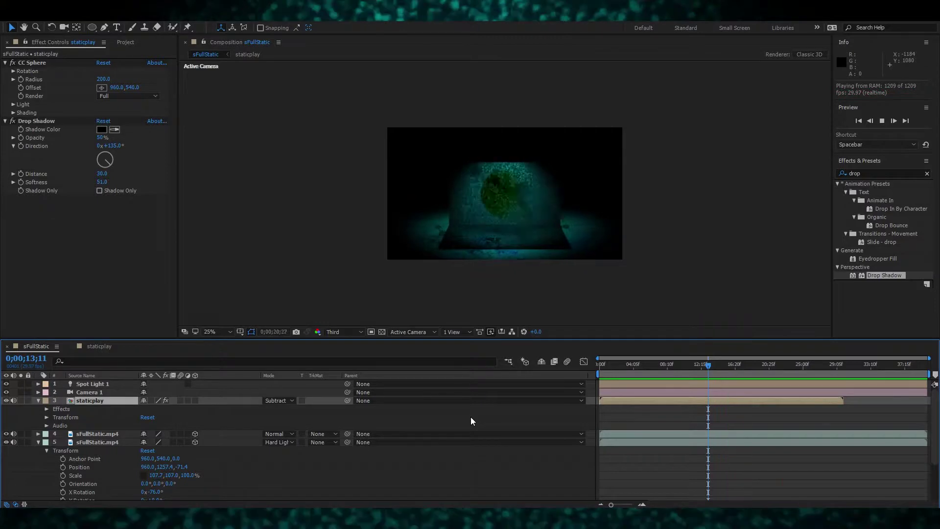
click(278, 400)
click(339, 213)
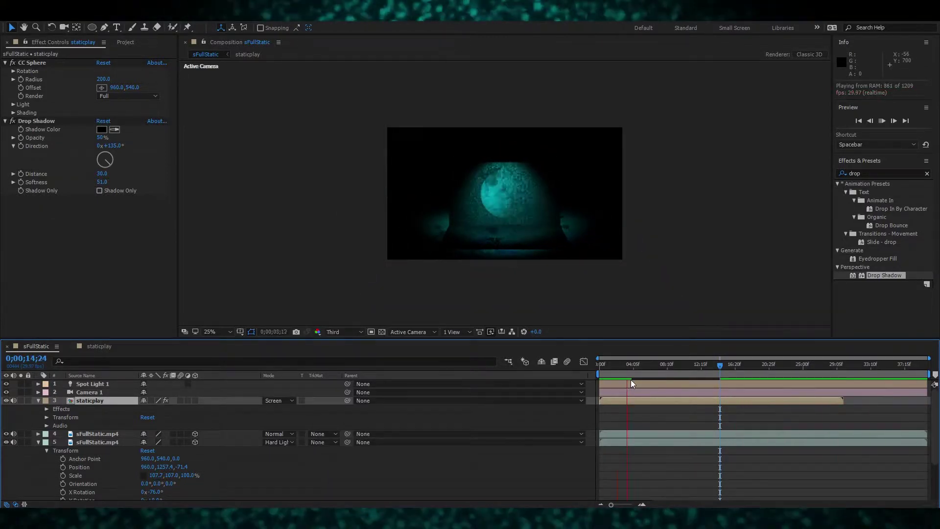
click(661, 370)
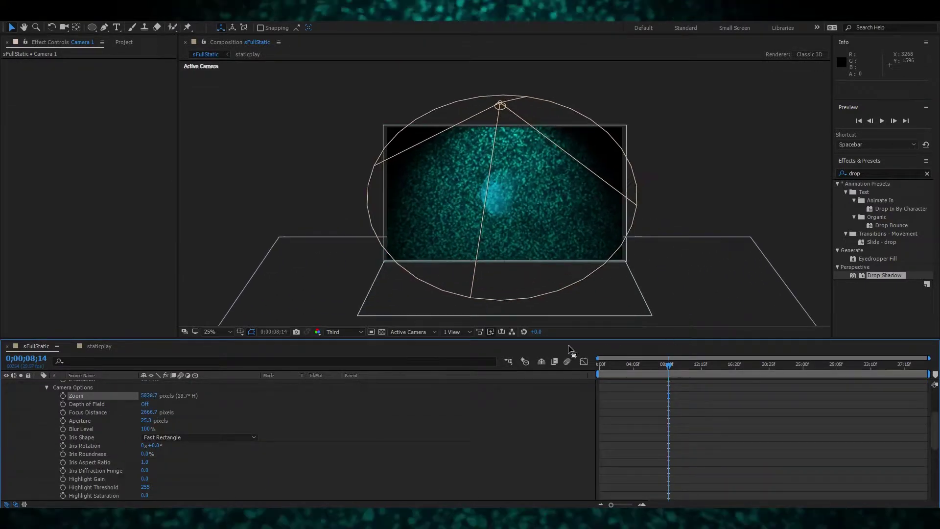
Move the Scale keyframe to about 30 seconds and preview the animation from the start
click(633, 365)
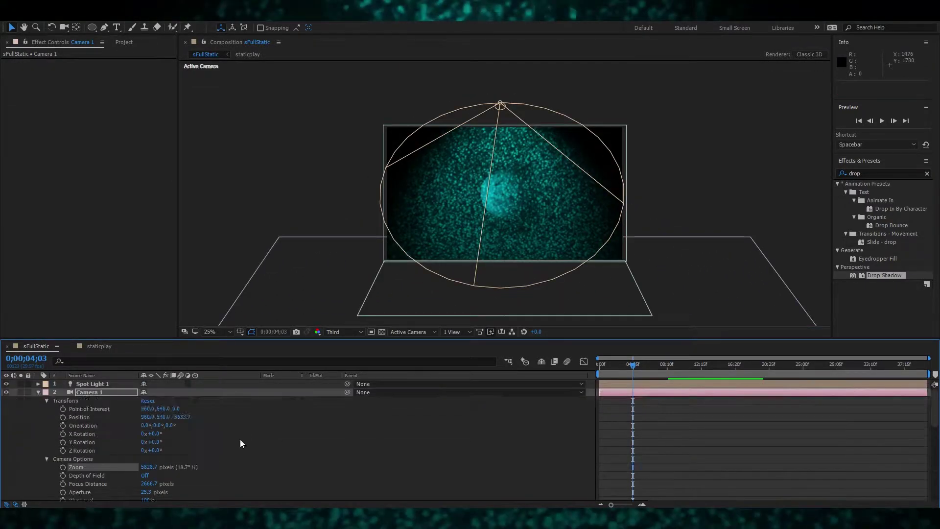
click(40, 435)
click(39, 434)
scroll(29, 465, down, 3)
key(space)
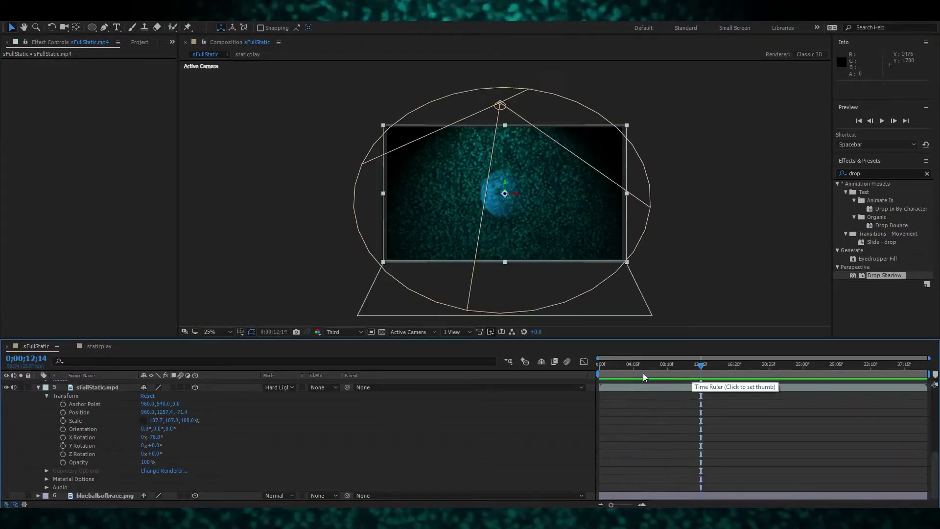
click(689, 443)
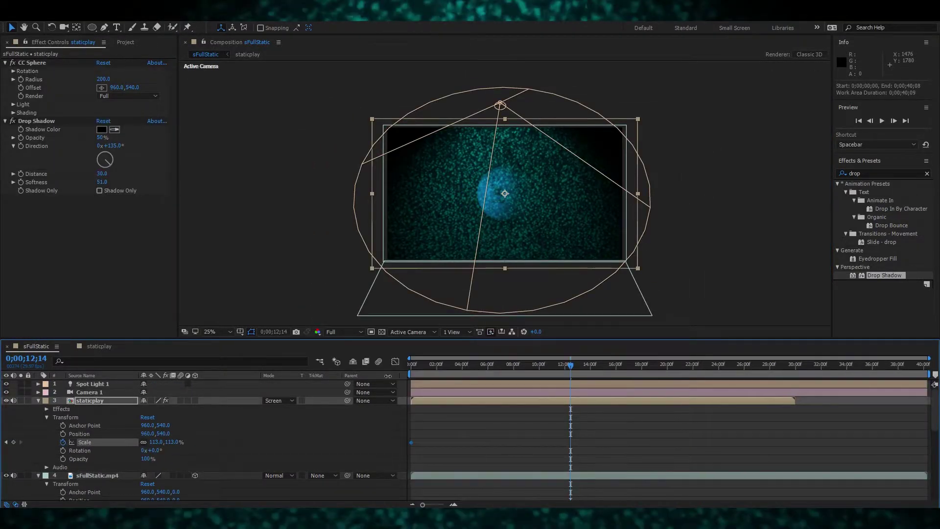
drag(570, 442, 795, 443)
key(F11)
key(F12)
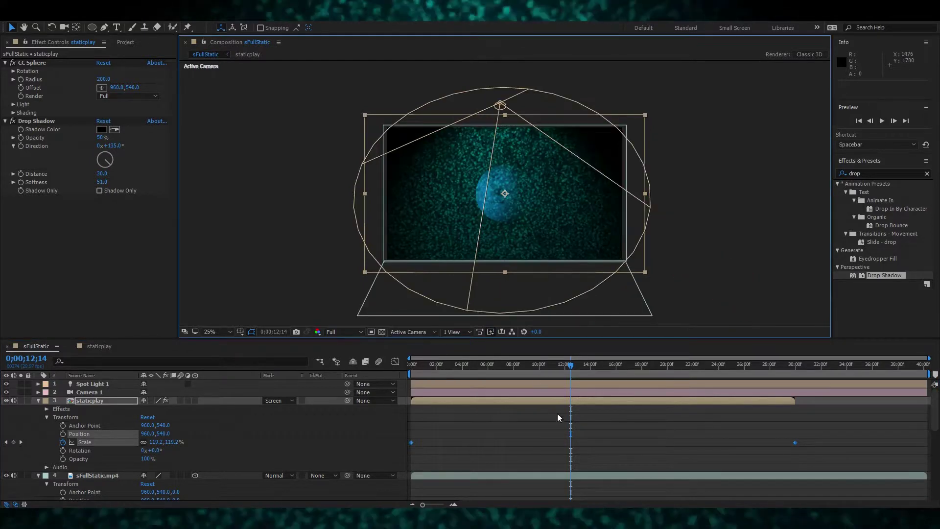
right_click(795, 442)
click(415, 365)
key(space)
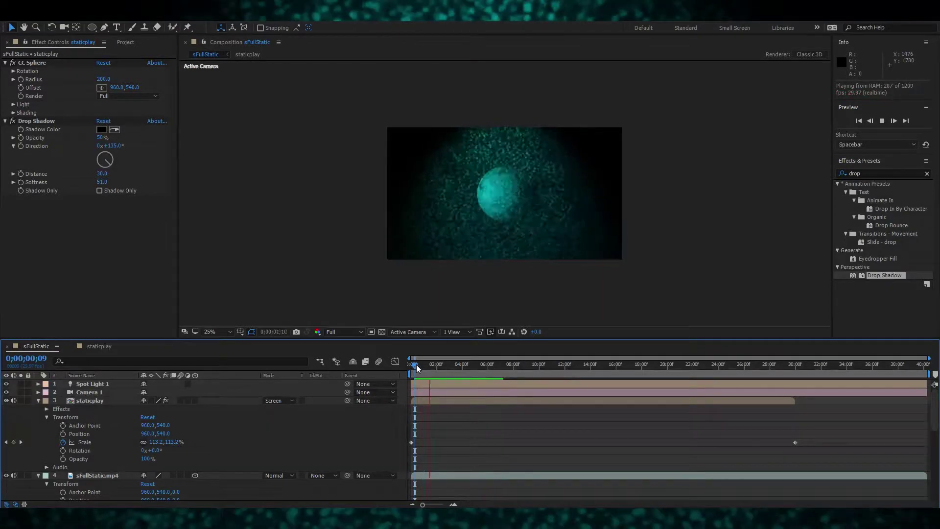
Save the project as 'static' and add sFullStatic to the Adobe Media Encoder queue
key(ctrl+s)
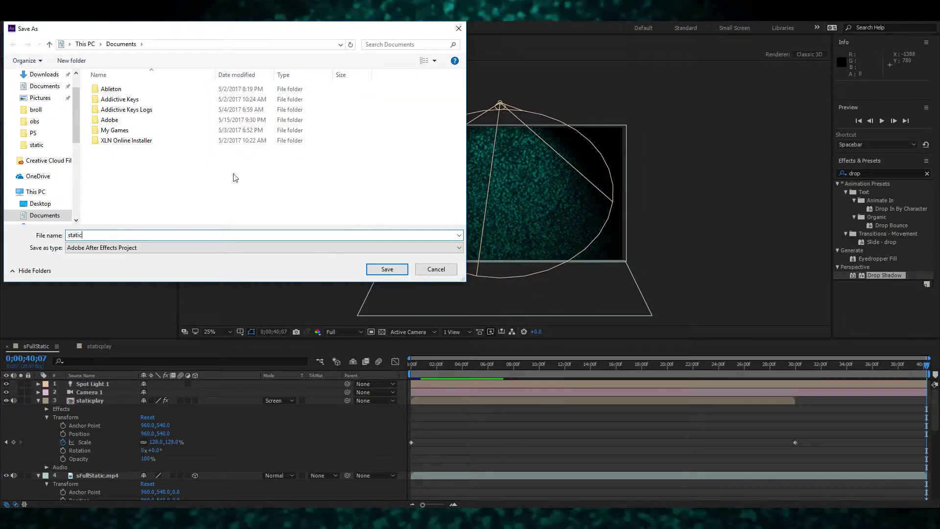
key(Return)
click(10, 17)
mouse_move(105, 185)
click(252, 185)
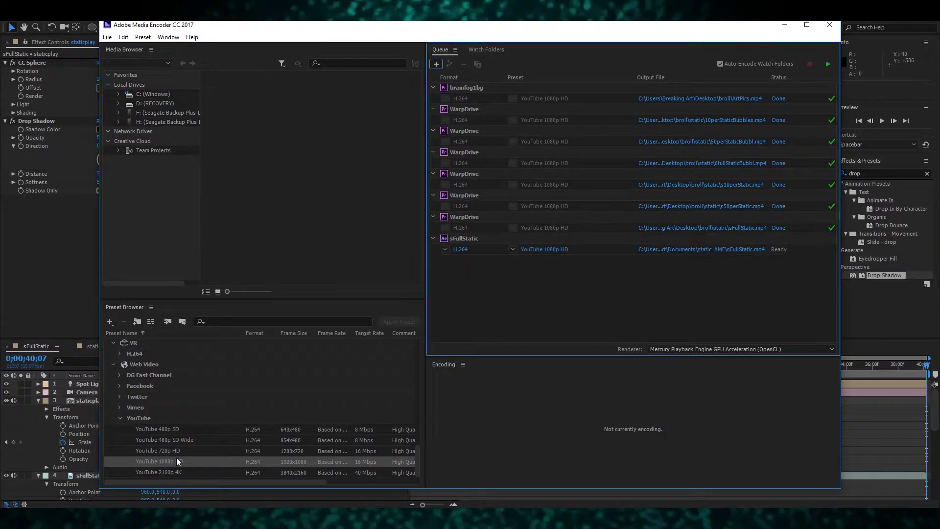
Rename the sFullStatic output file to Neptune.mp4 and start the render queue
click(701, 249)
text(Neptune)
key(Return)
click(828, 64)
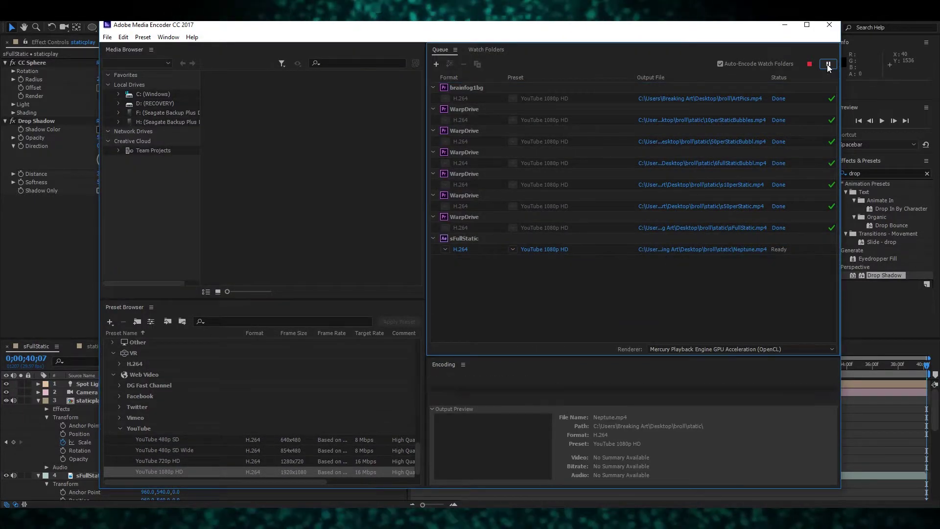